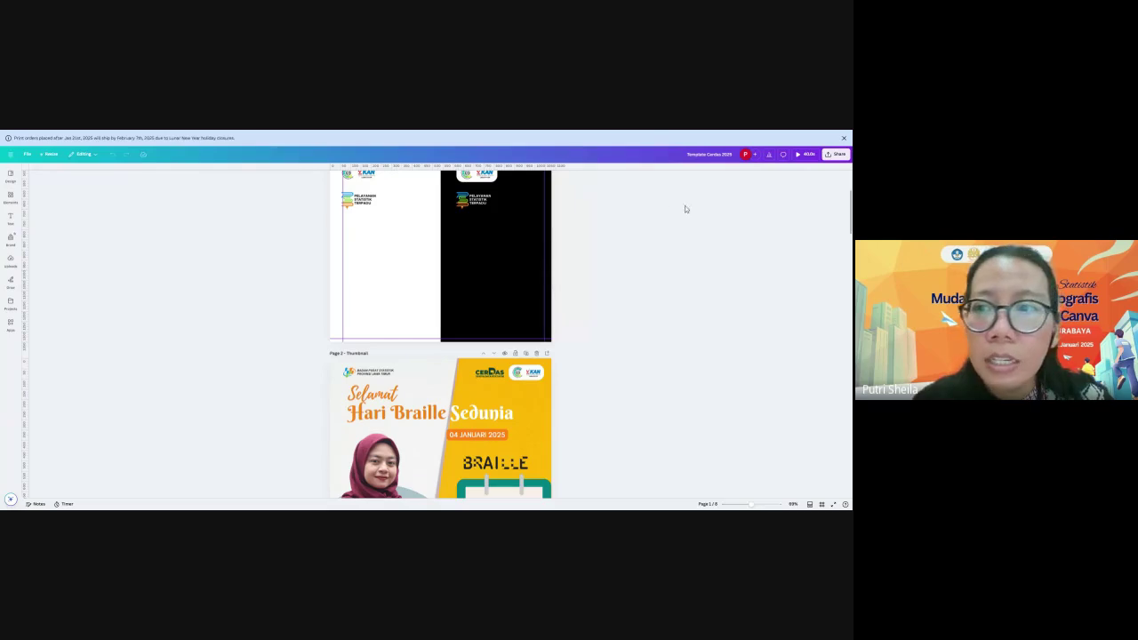
- Create a new blank Instagram Post (4:5) design from the social media formats
left_click(7, 157)
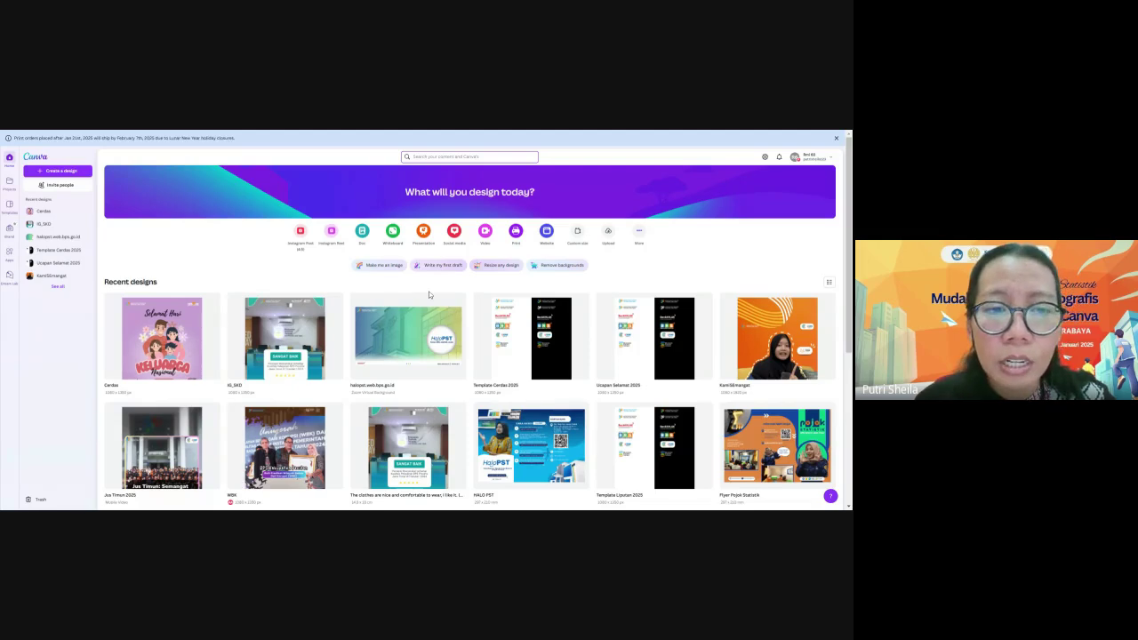
left_click(76, 176)
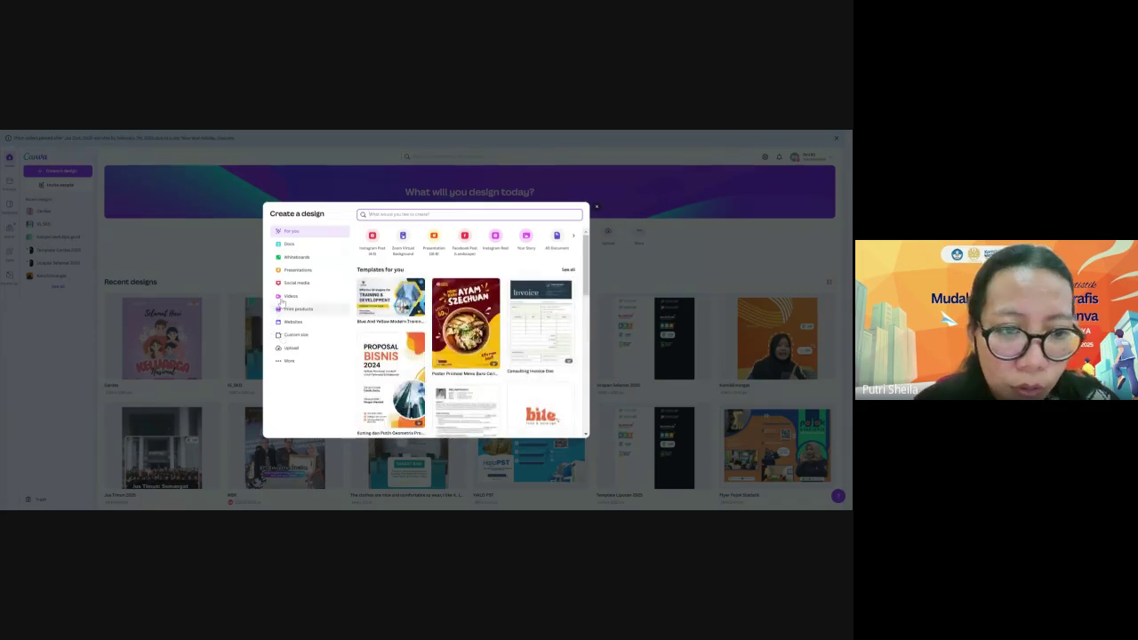
left_click(314, 282)
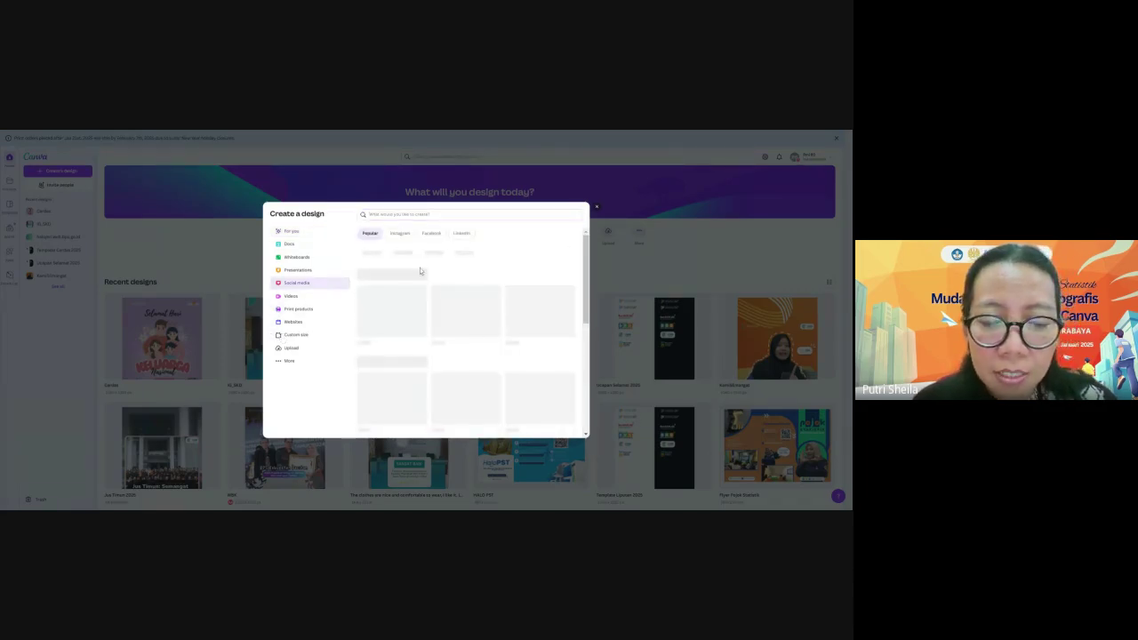
left_click(403, 236)
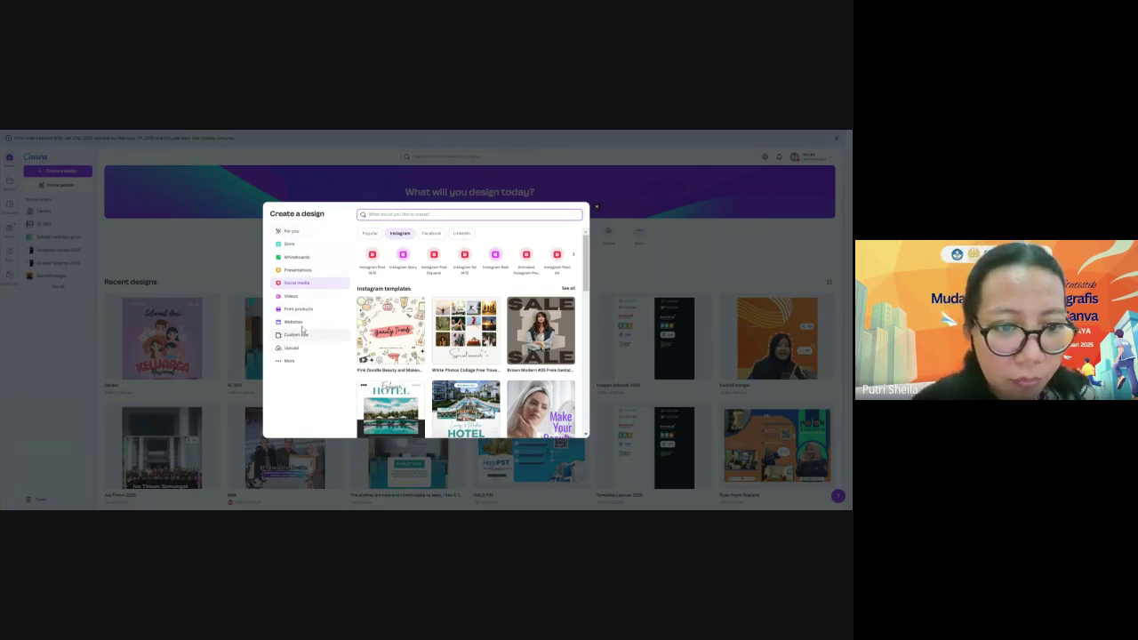
left_click(371, 269)
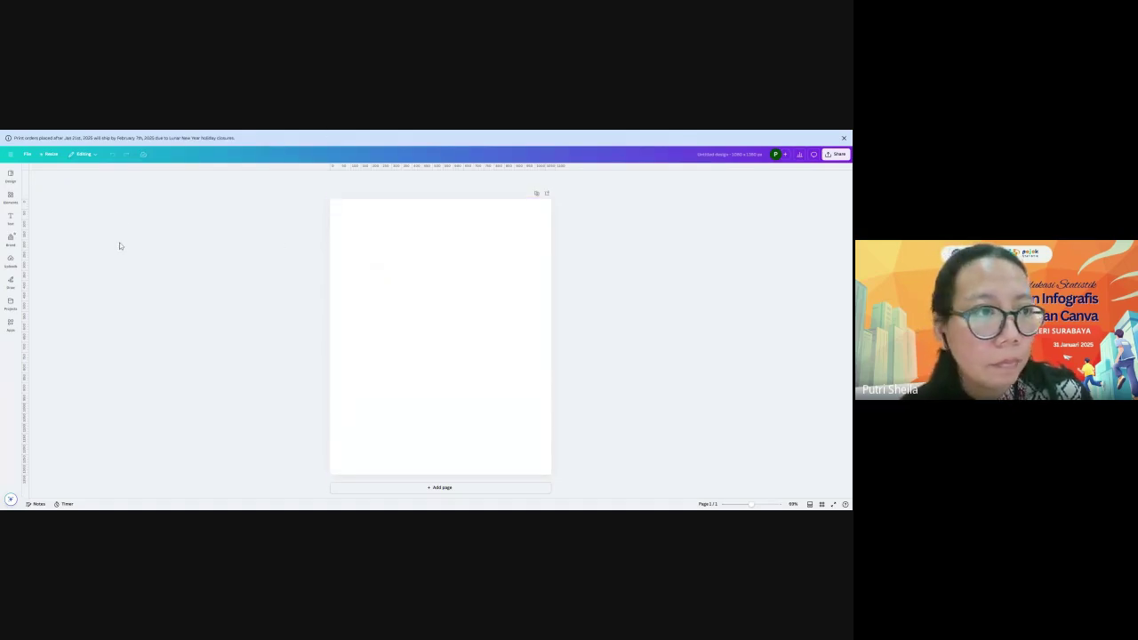
- Return to the home page and open the recent design Template Cerdas 2025
left_click(10, 154)
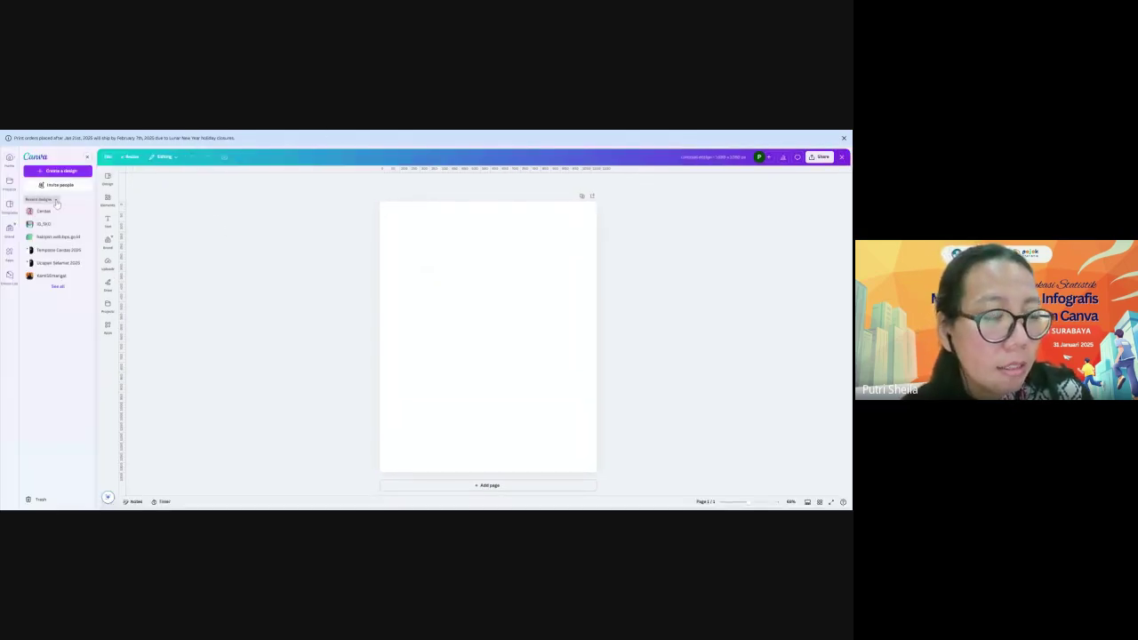
left_click(10, 159)
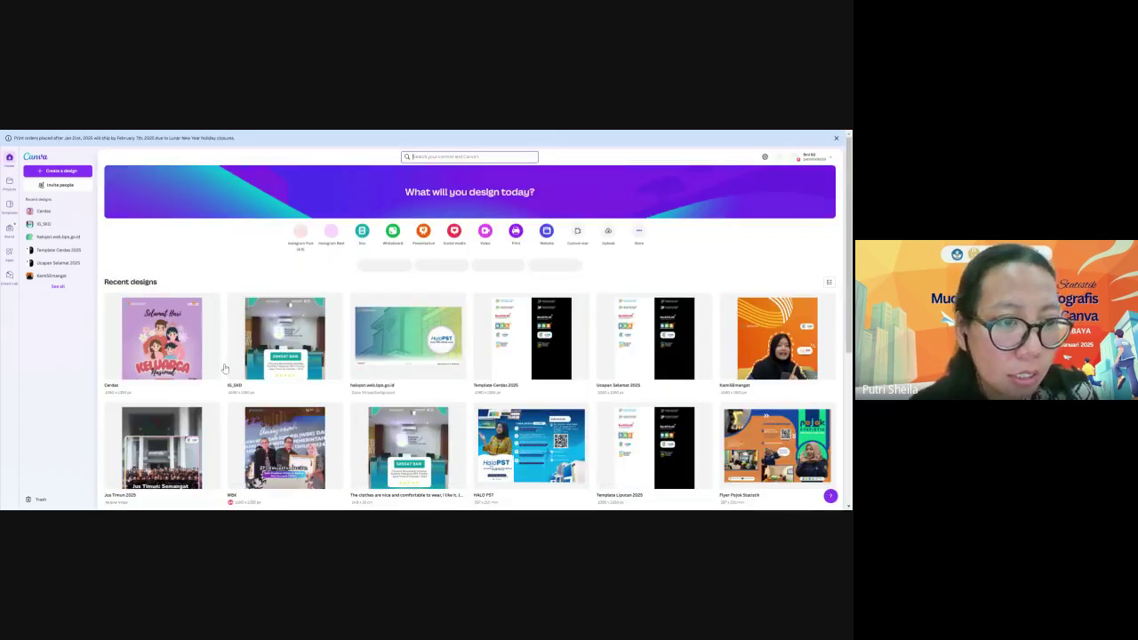
left_click(524, 364)
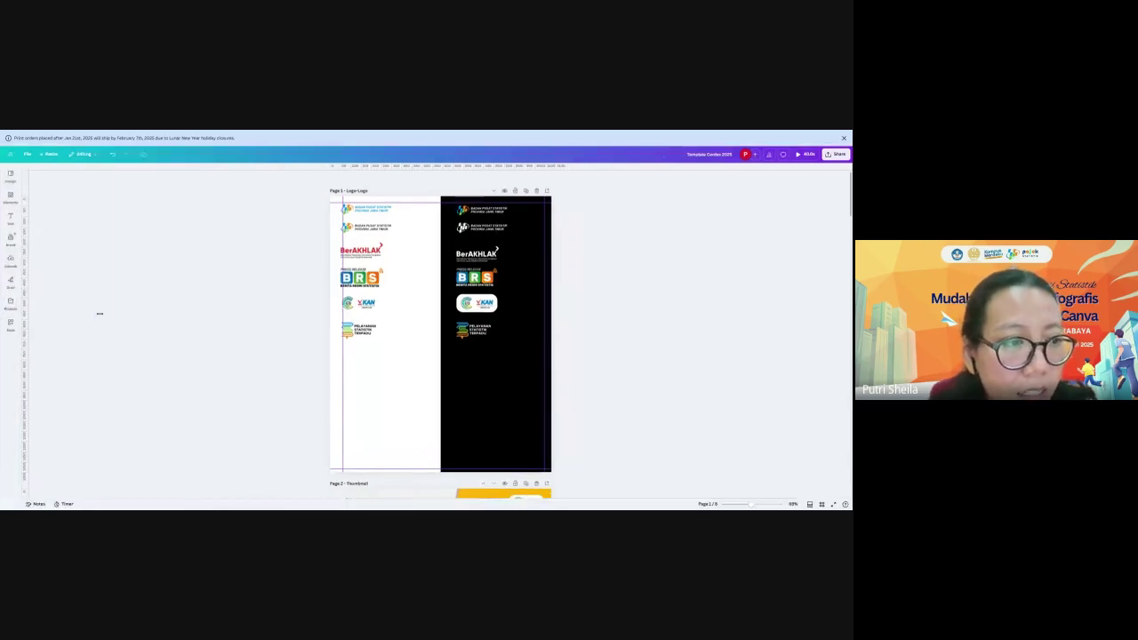
- Add a blank page after the last page of the Template Cerdas 2025 design
scroll(401, 426, "down", 5)
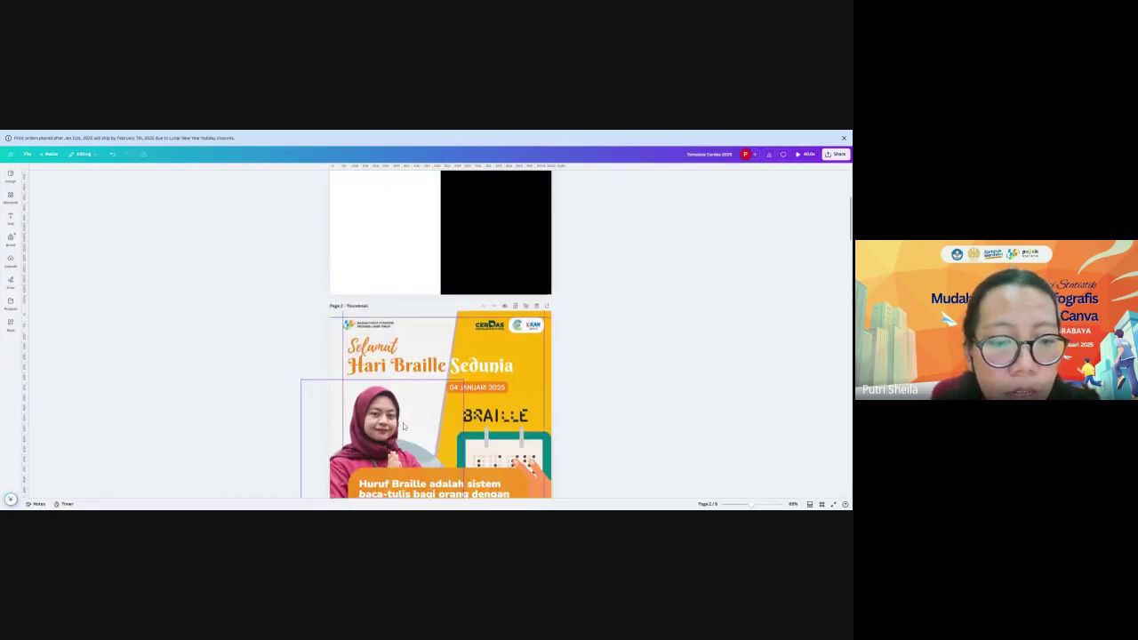
scroll(456, 359, "up", 3)
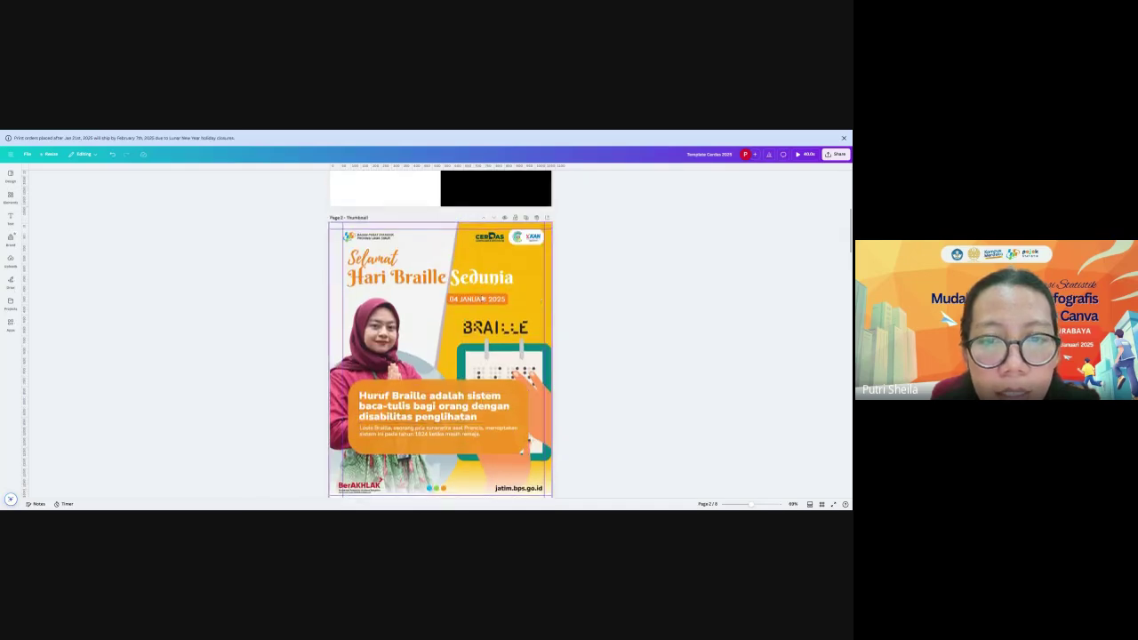
scroll(480, 360, "down", 4)
scroll(496, 361, "down", 6)
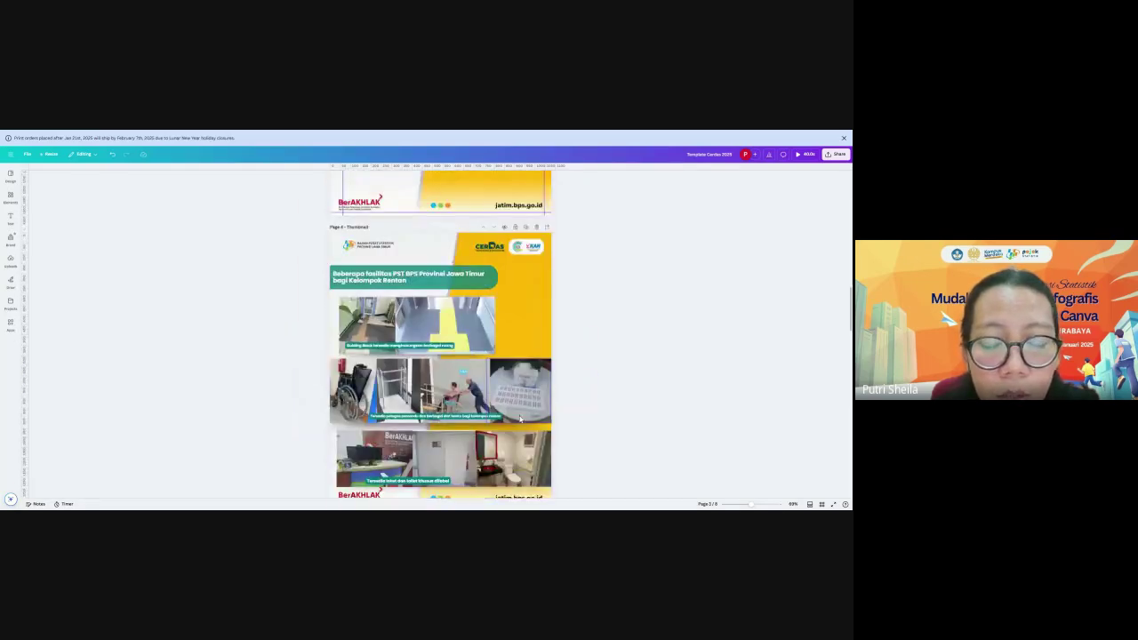
scroll(521, 419, "down", 12)
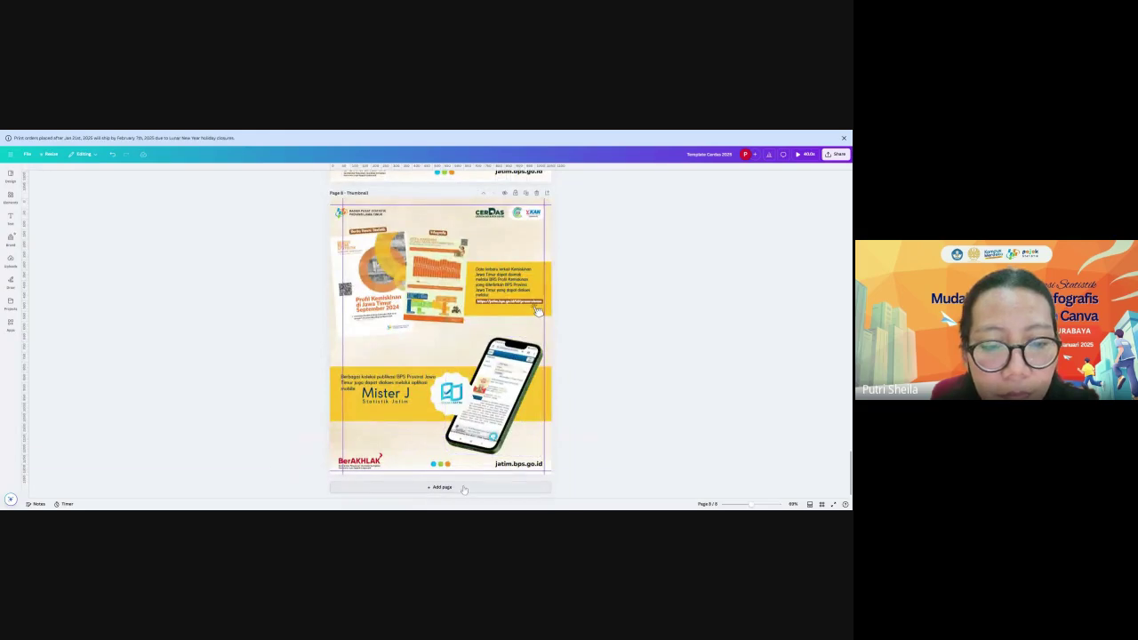
left_click(467, 487)
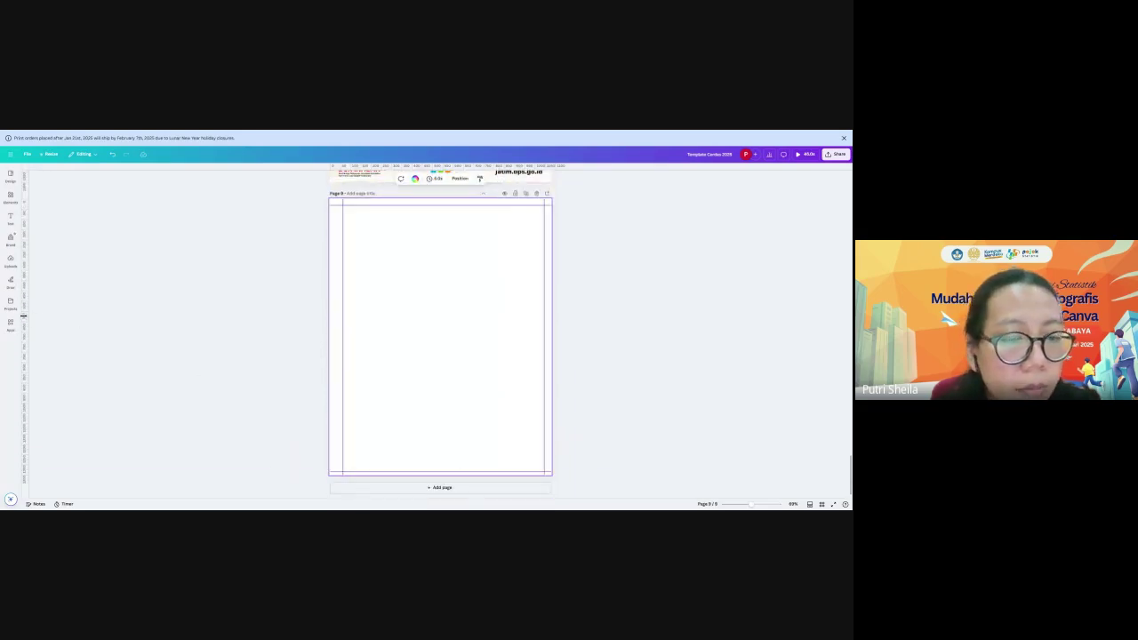
- Lay out guides on the blank page: a centred vertical one, two horizontal ones splitting it roughly into thirds, and a slightly raised bottom margin
left_click_drag(25, 318, 441, 345)
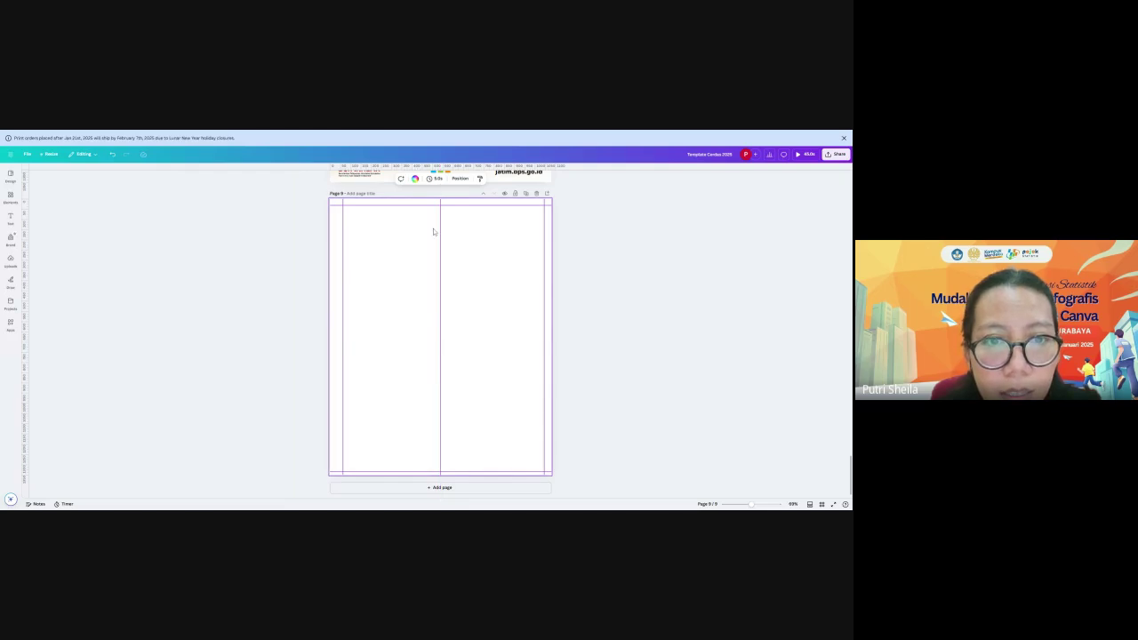
left_click_drag(400, 478, 399, 465)
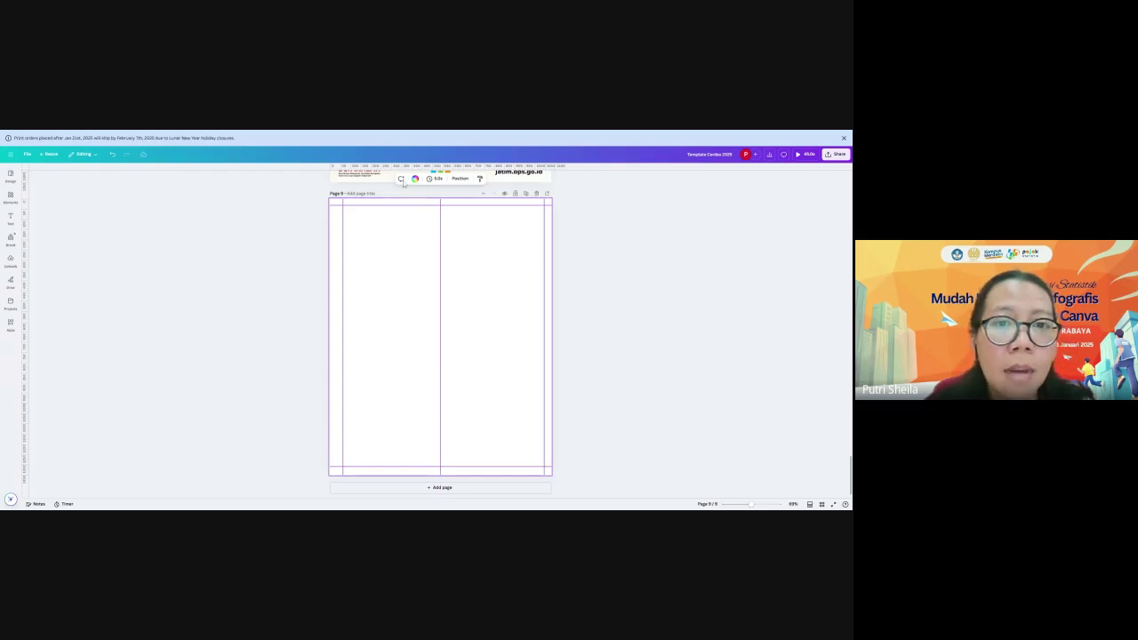
left_click_drag(402, 167, 404, 276)
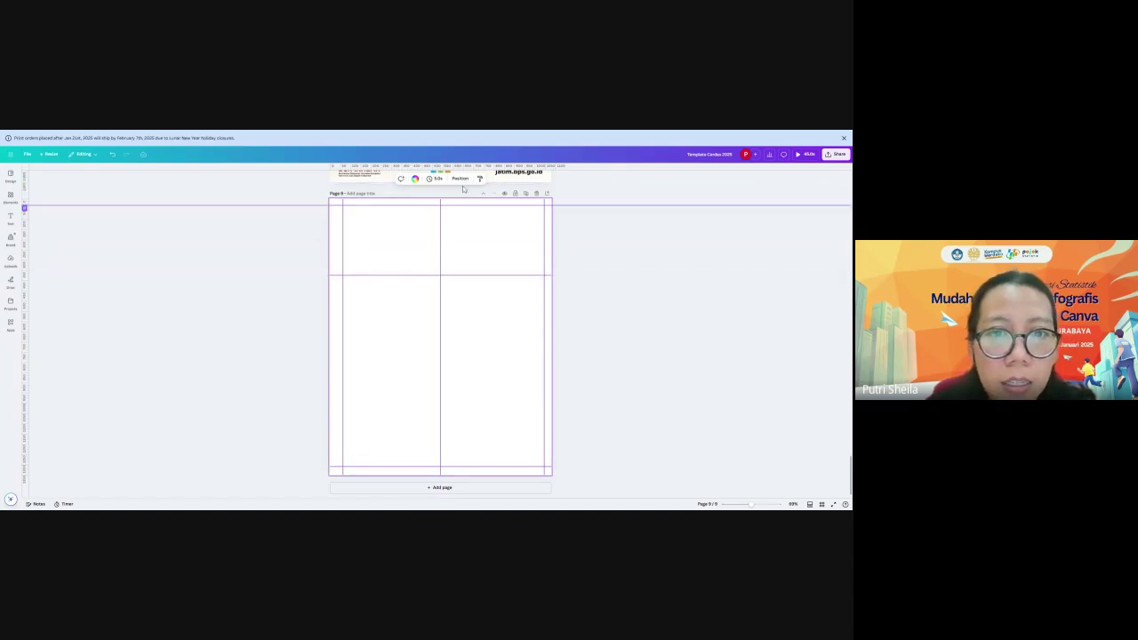
left_click_drag(460, 167, 460, 377)
left_click_drag(454, 284, 462, 281)
left_click(601, 381)
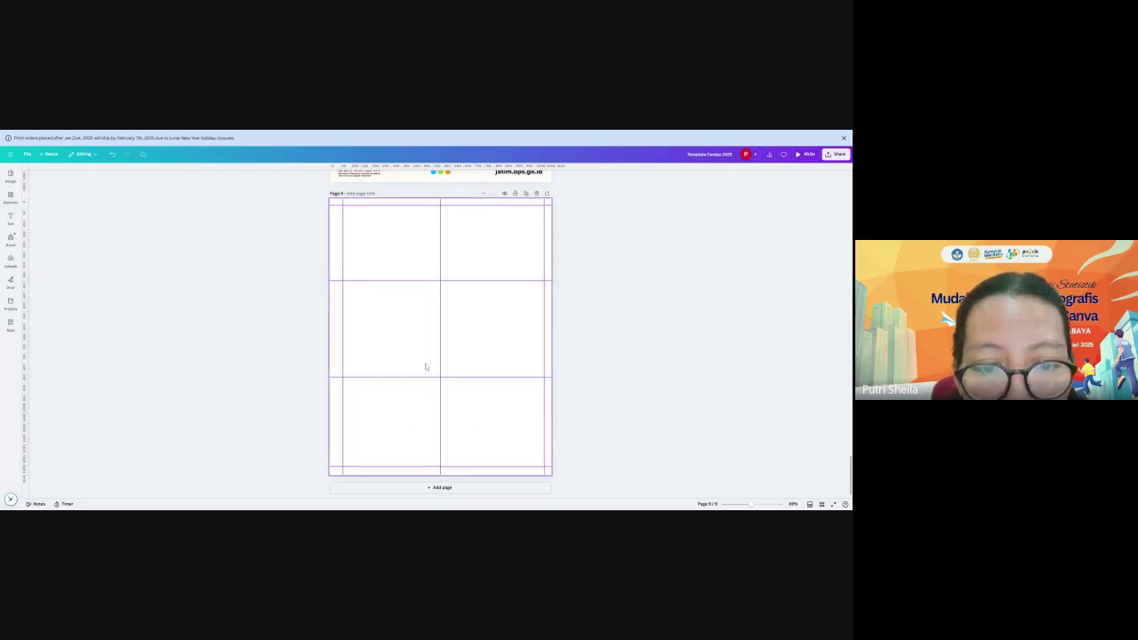
left_click_drag(399, 281, 396, 287)
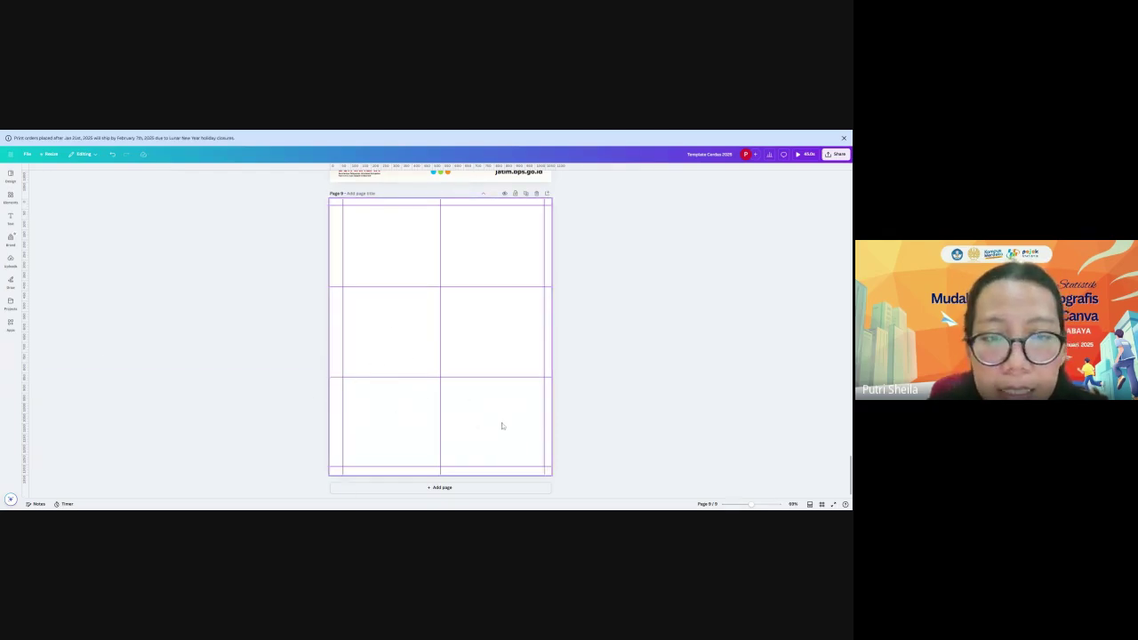
- Examine how the poverty line infographic on pages 5 to 7 follows the guides, including the line chart on the trend page
scroll(501, 425, "up", 3)
scroll(501, 425, "up", 15)
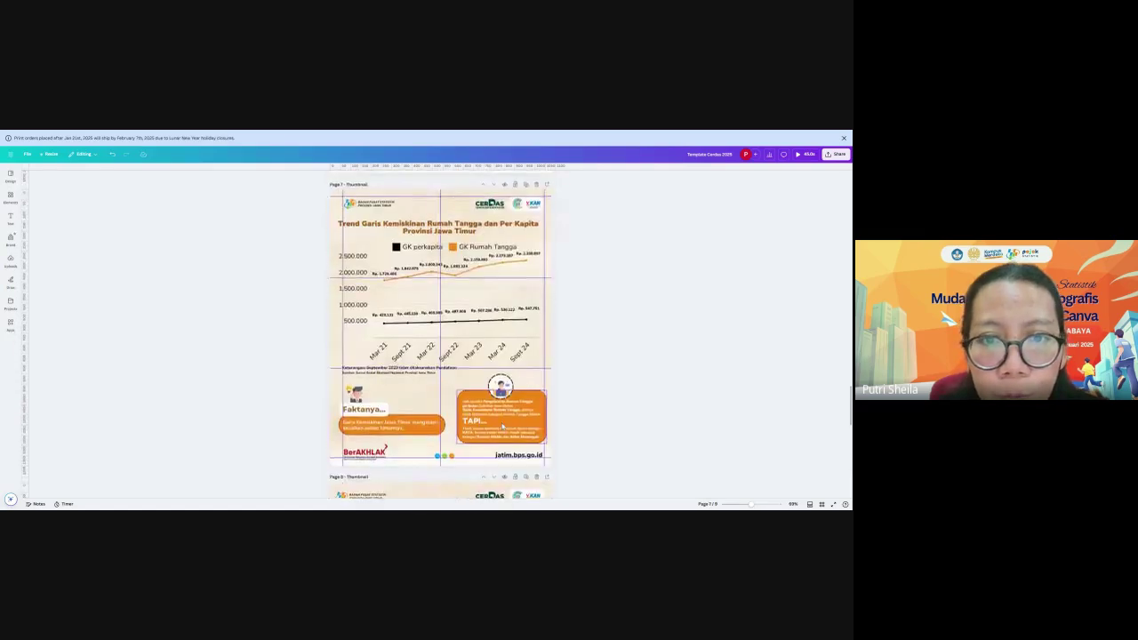
scroll(565, 406, "up", 4)
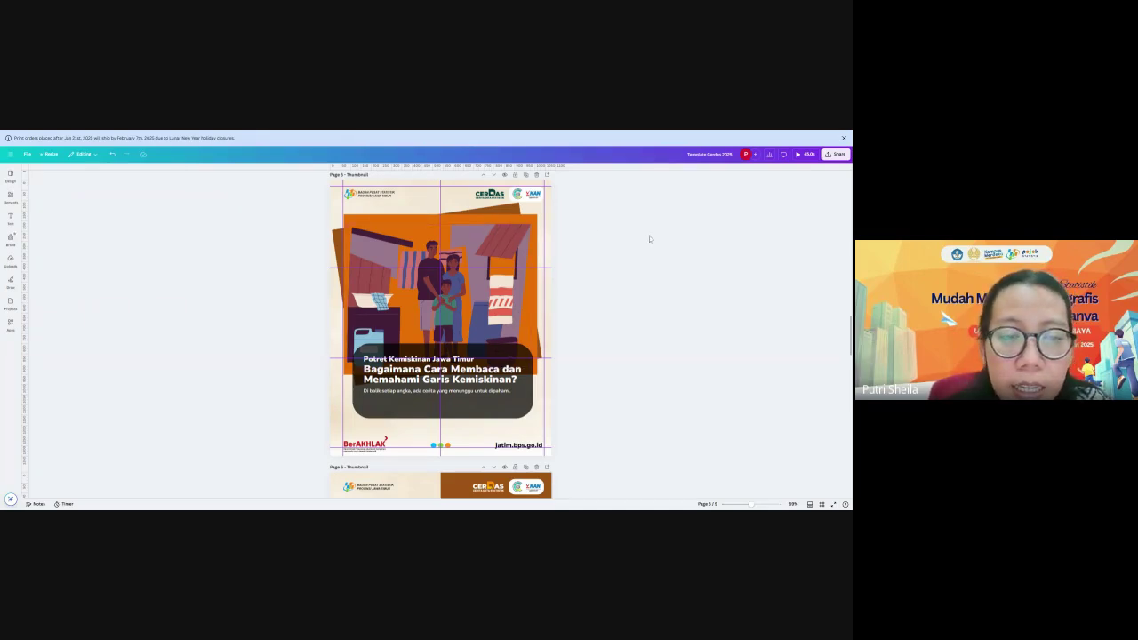
scroll(646, 238, "down", 1)
scroll(646, 238, "down", 5)
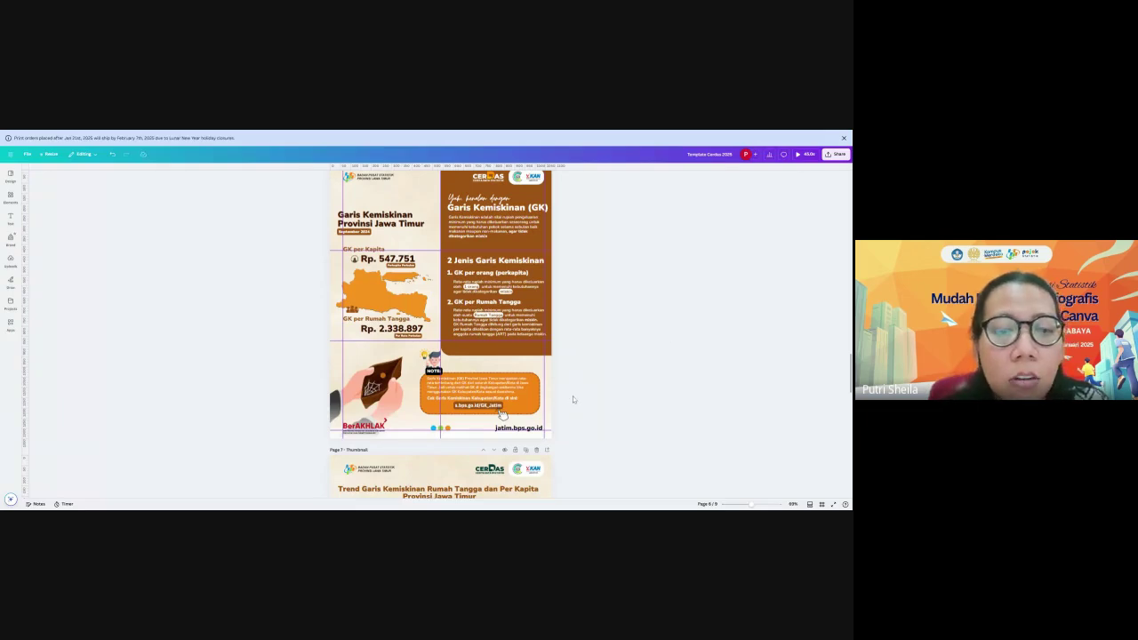
scroll(573, 395, "down", 2)
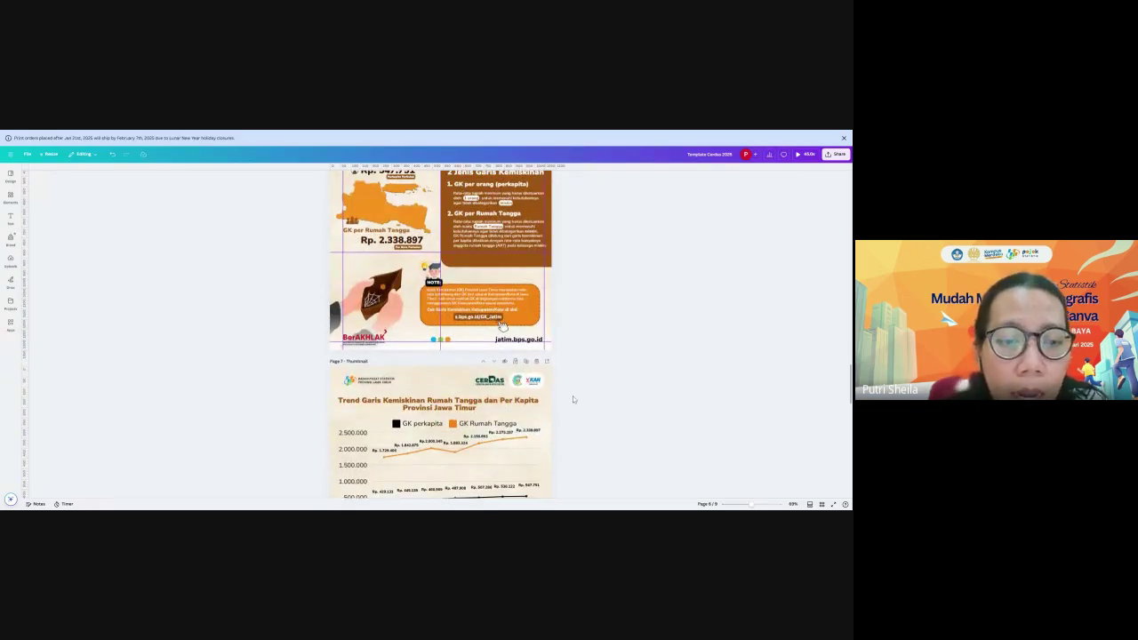
scroll(574, 399, "down", 3)
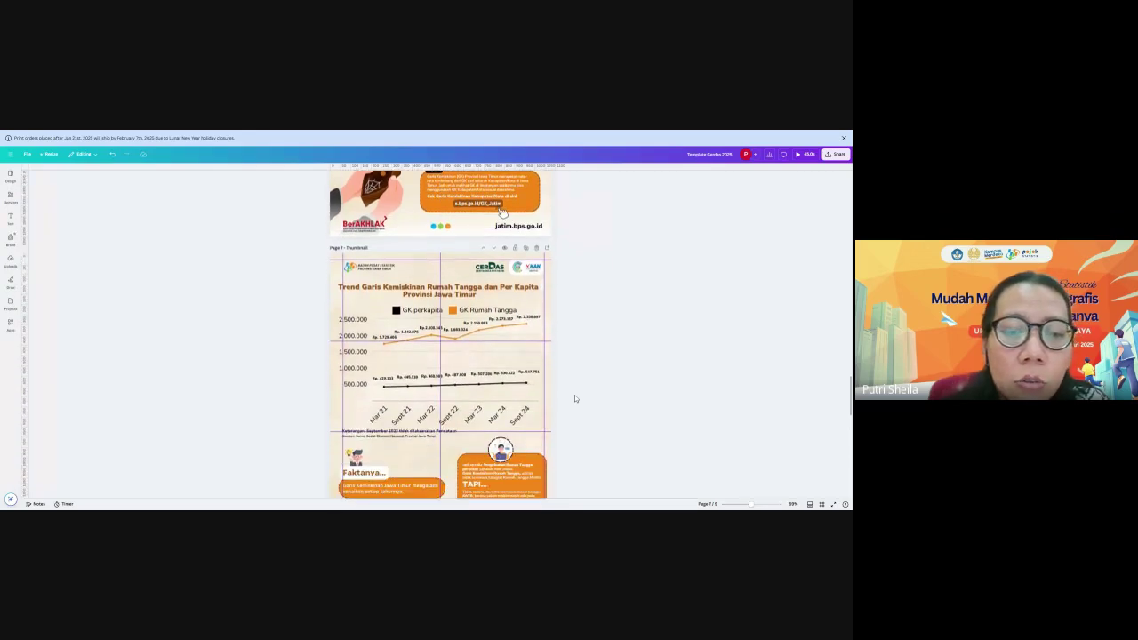
left_click(387, 333)
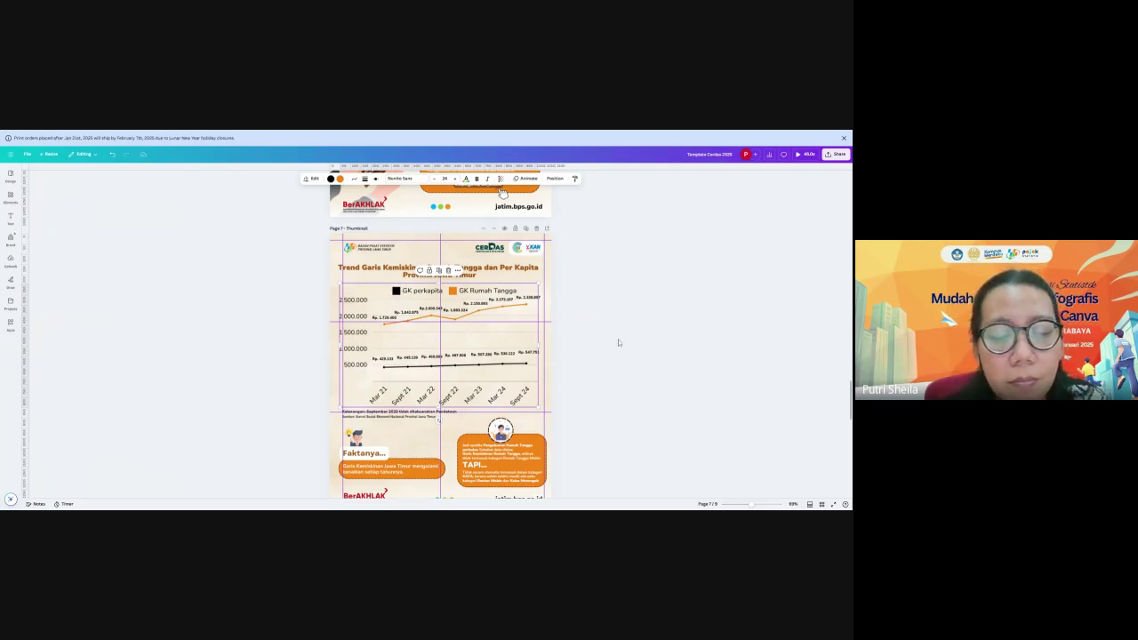
scroll(618, 339, "down", 1)
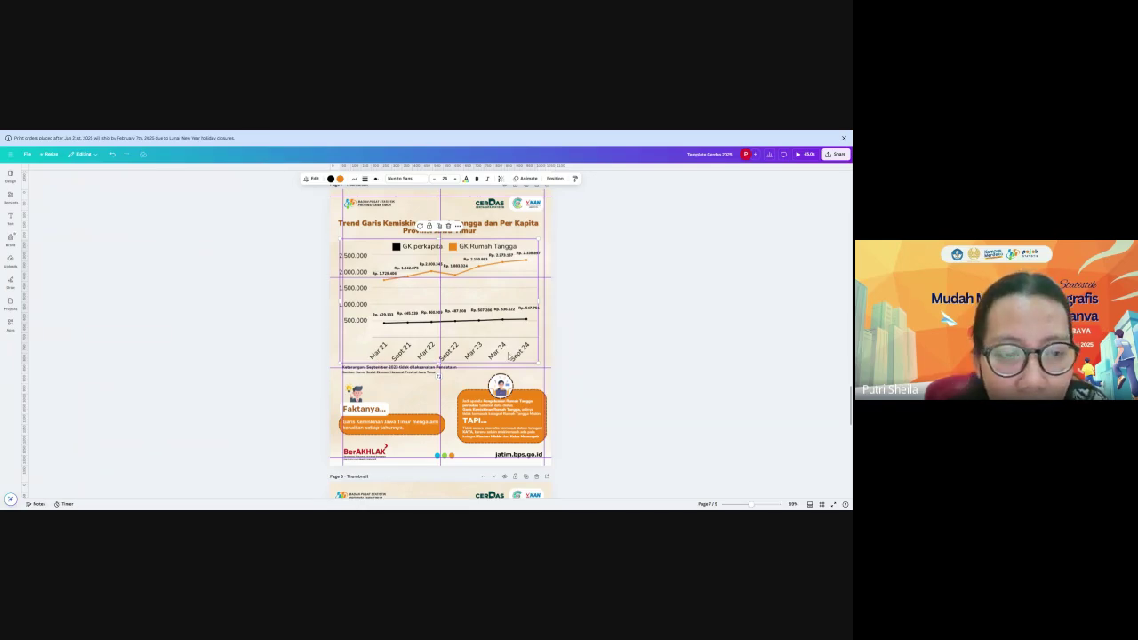
- Insert a stacked row chart from the Charts app onto the trend page
left_click(10, 197)
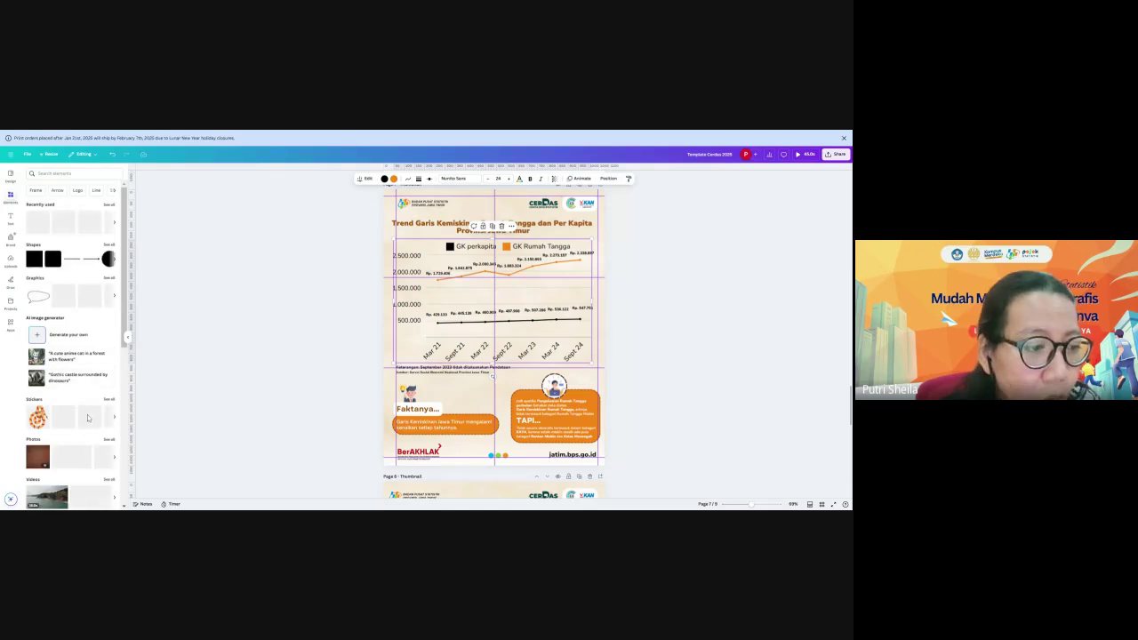
scroll(84, 391, "down", 1)
scroll(72, 293, "up", 1)
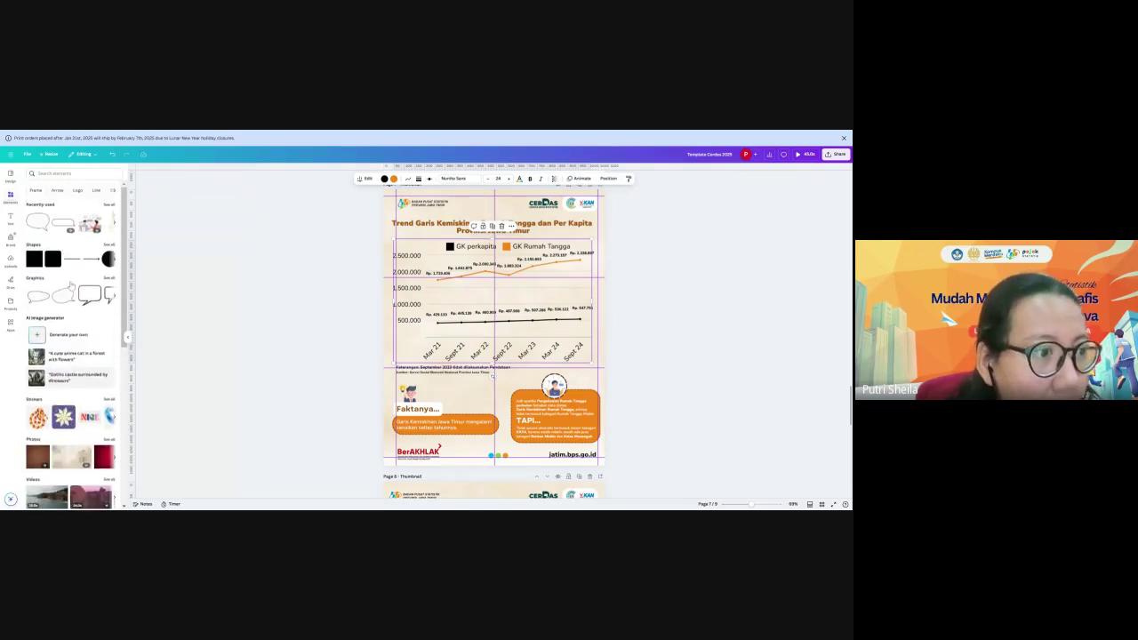
left_click(10, 323)
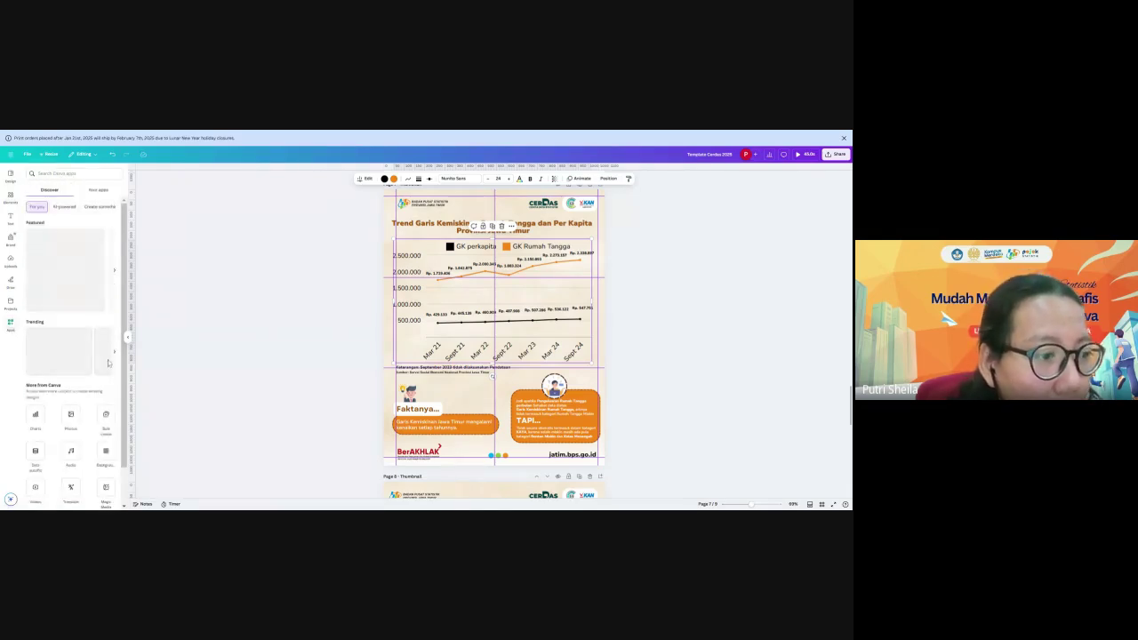
left_click(36, 416)
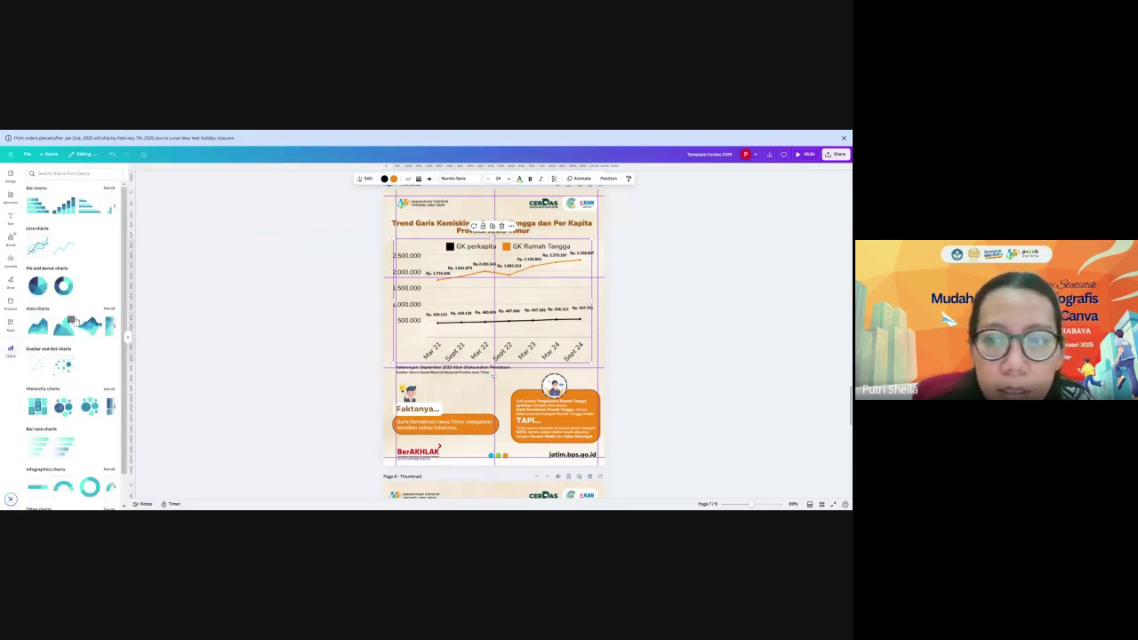
left_click(39, 209)
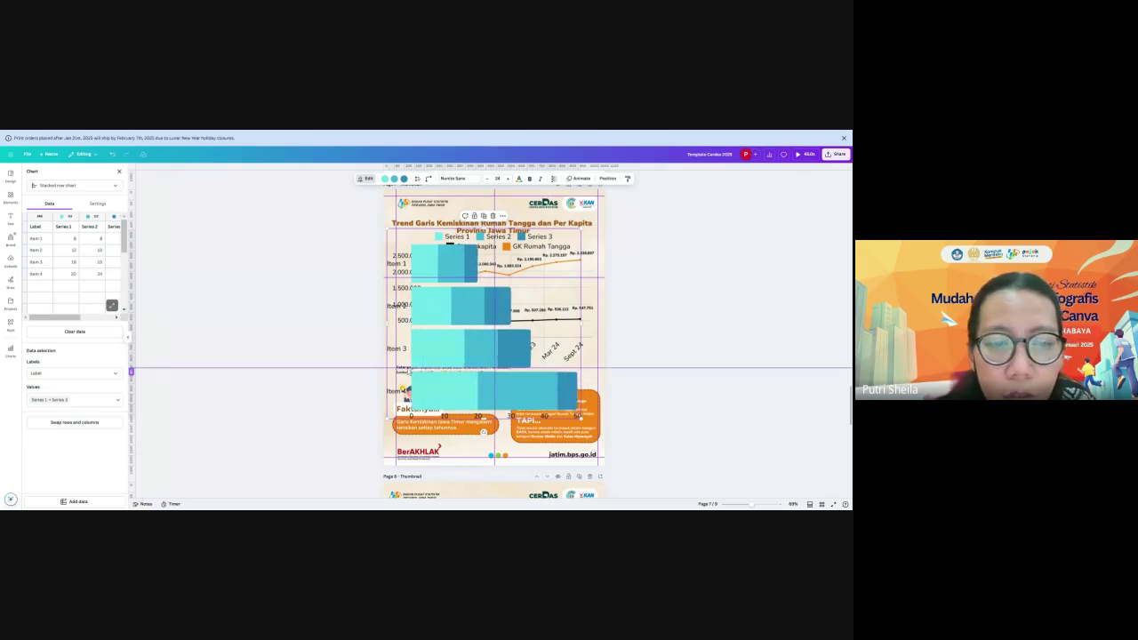
- Examine the data table of the stacked row chart and delete the chart from the page
left_click(365, 179)
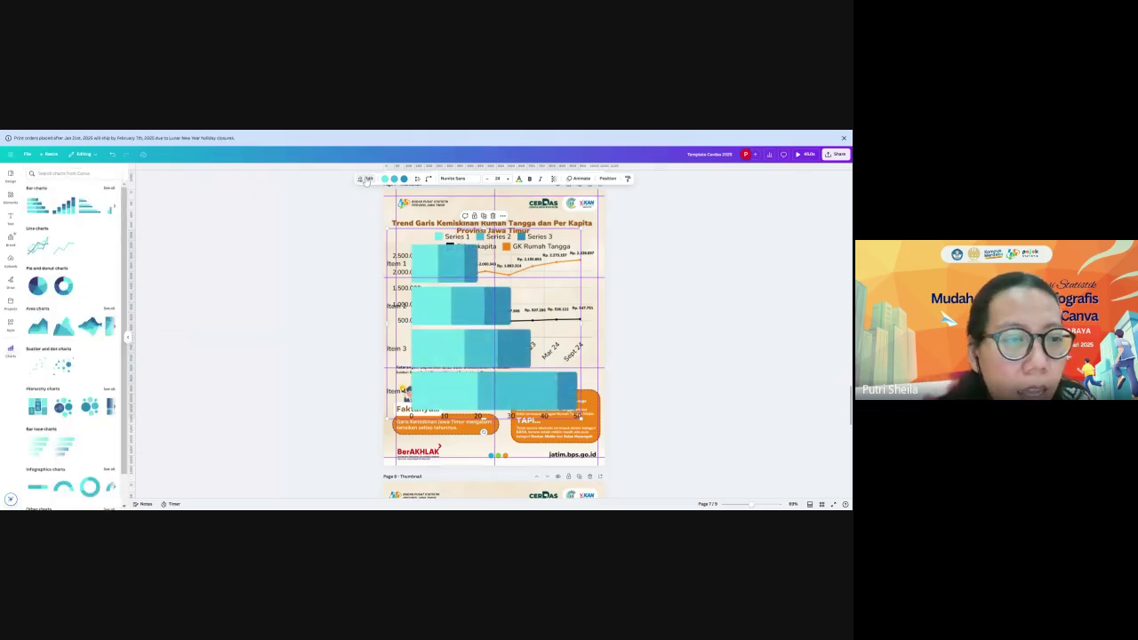
left_click(364, 179)
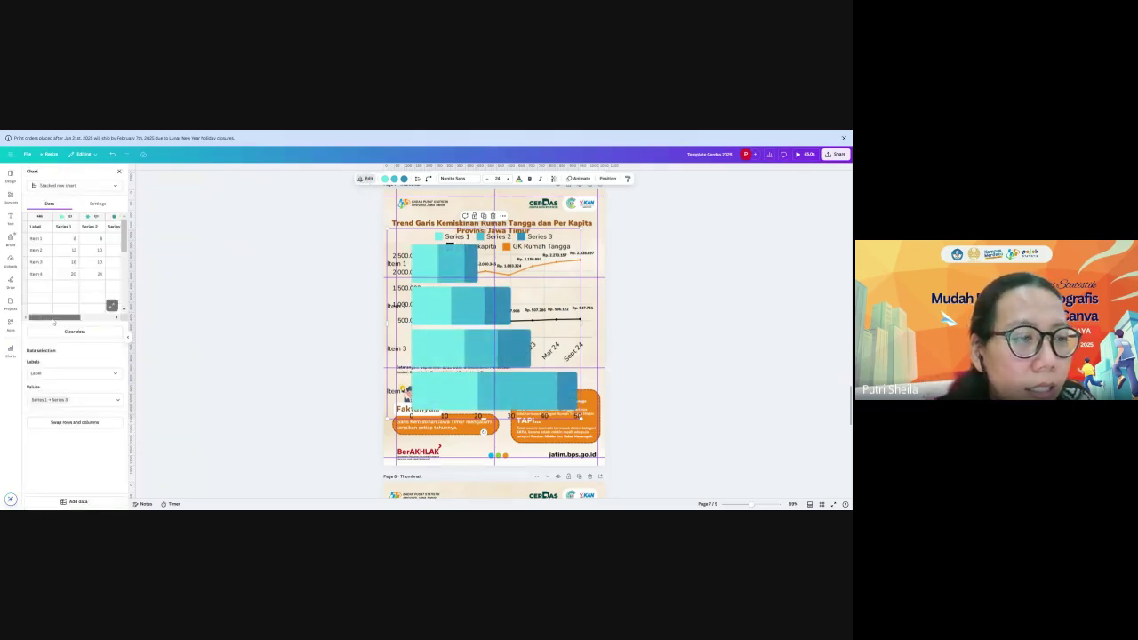
scroll(53, 318, "right", 2)
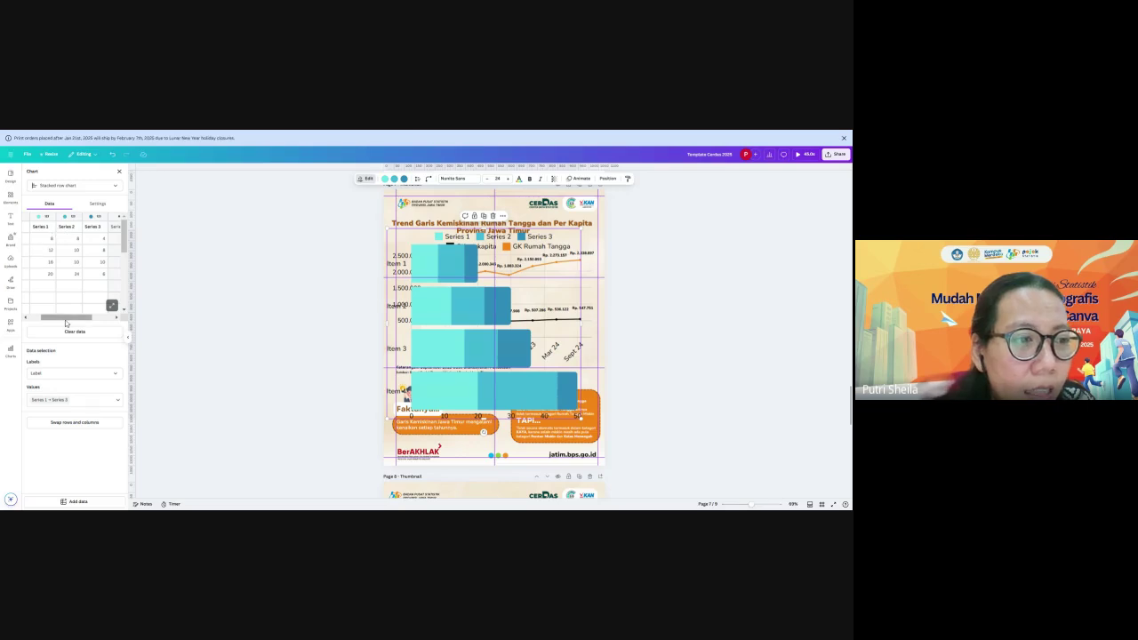
scroll(59, 252, "left", 2)
mouse_move(454, 305)
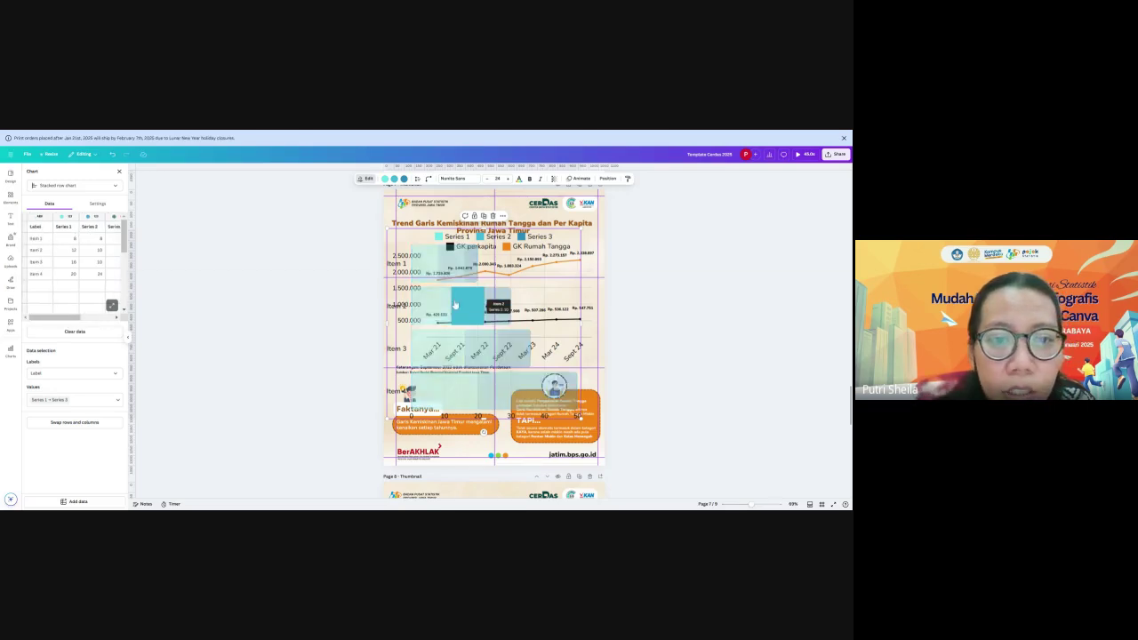
key("Delete")
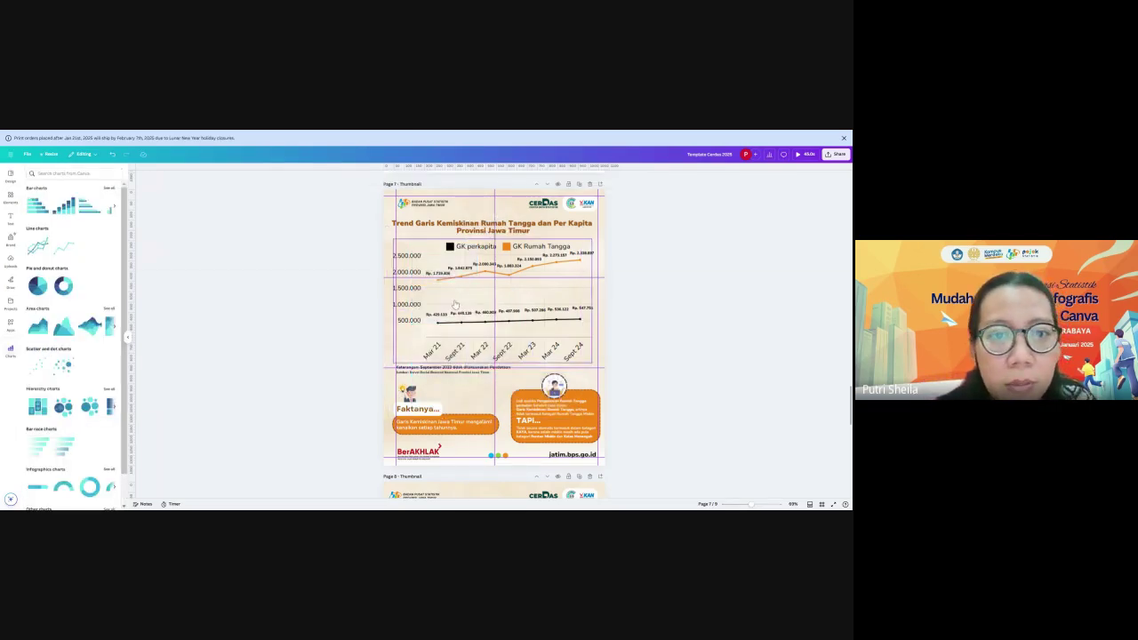
- Examine the data behind the trend page's line chart, including the GK perkapita and GK Rumah Tangga columns
left_click(454, 305)
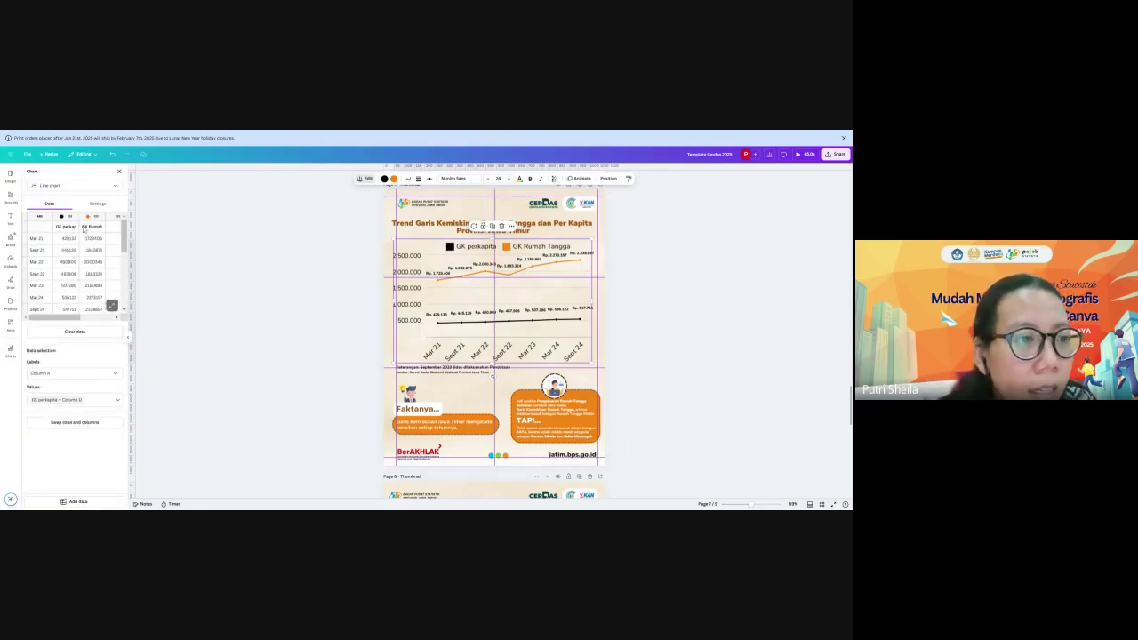
scroll(72, 286, "down", 3)
scroll(72, 285, "up", 3)
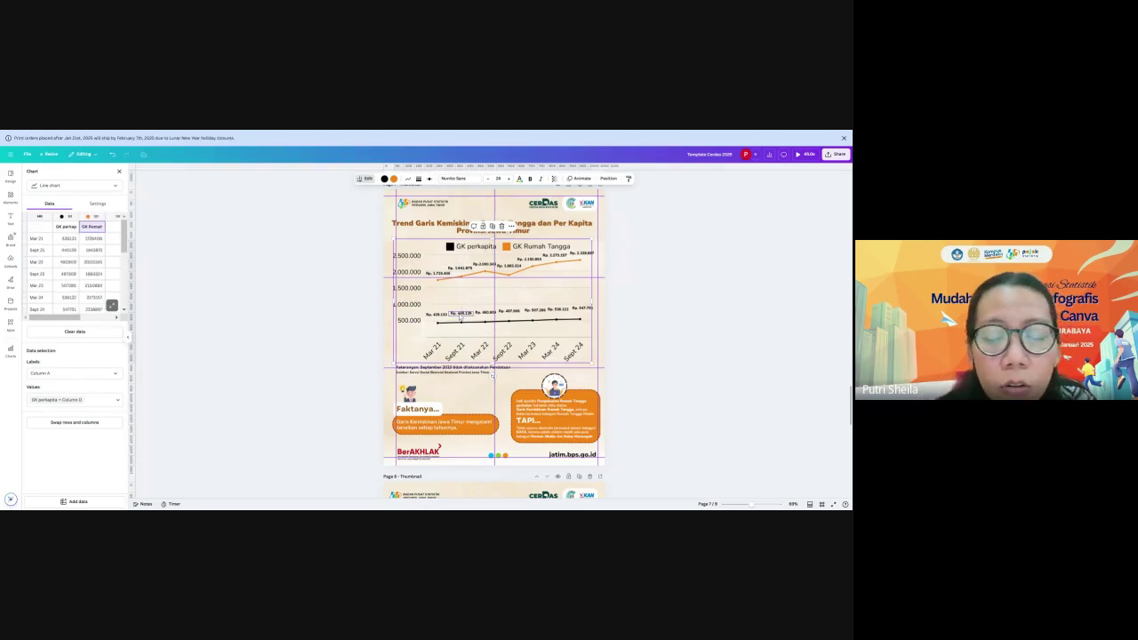
left_click(633, 309)
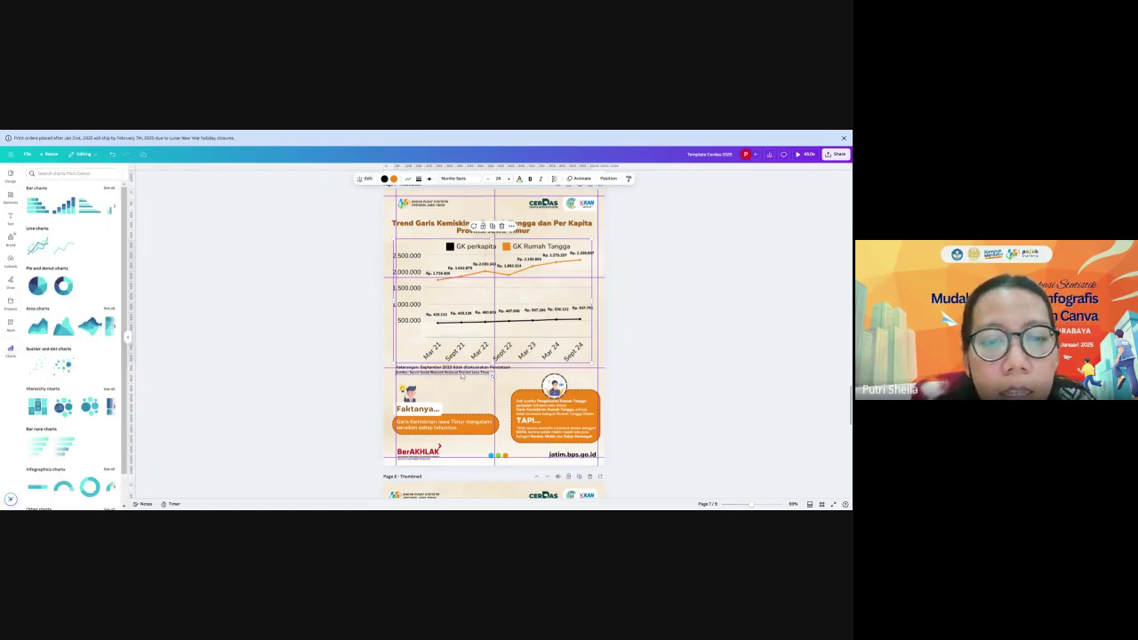